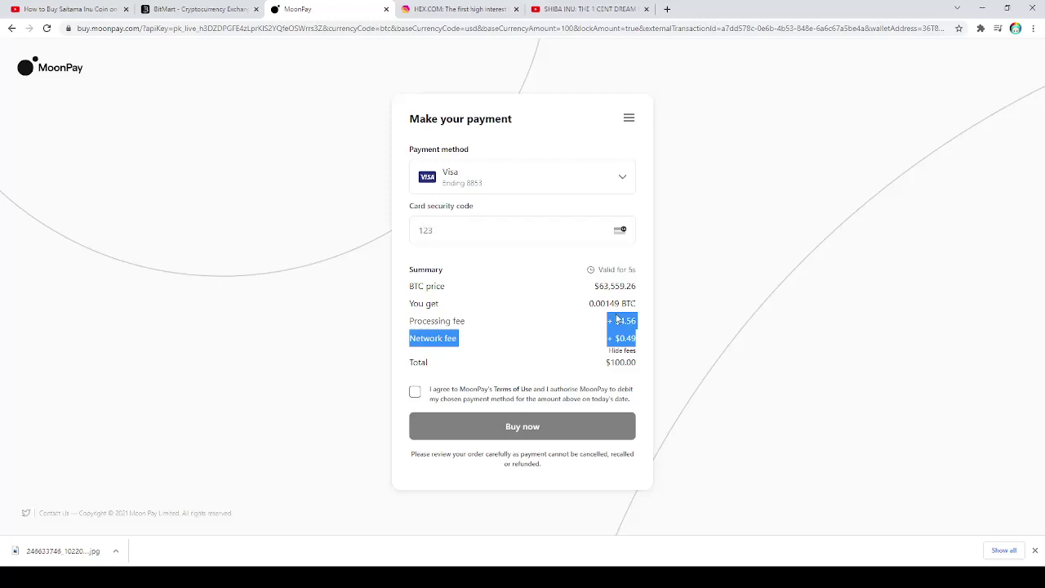
Return to the BitMart offers page and try to change the USD amount and coin of the BTC purchase.
click(12, 28)
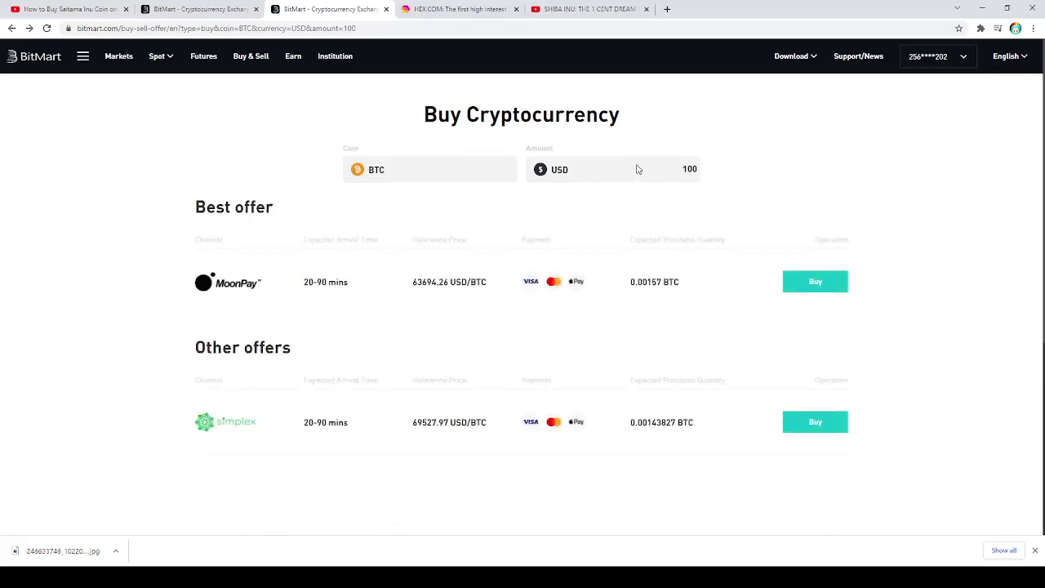
click(659, 174)
double_click(661, 173)
click(672, 169)
click(409, 179)
mouse_move(173, 62)
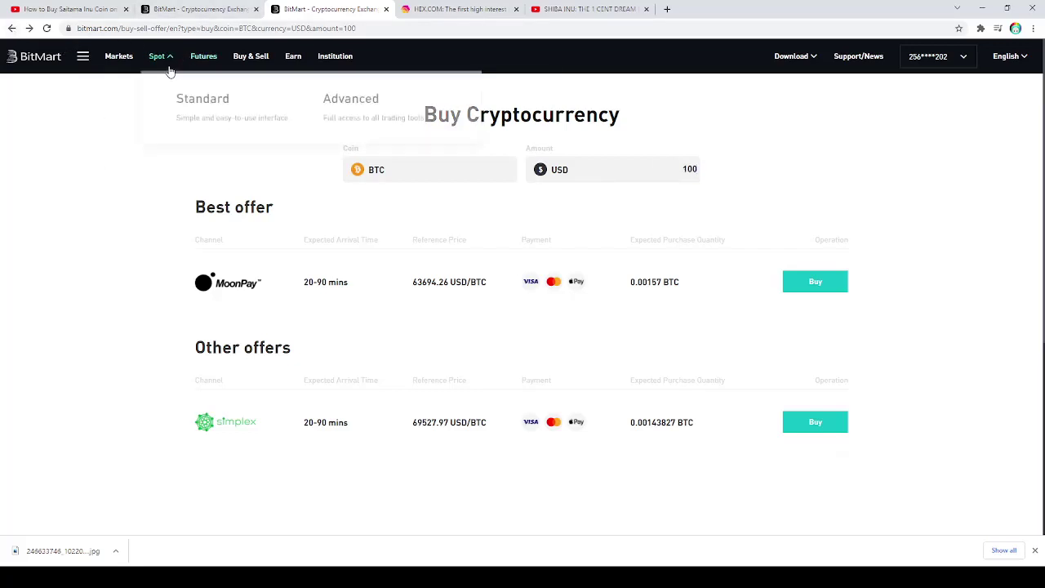
Start a new BTC purchase on the Buy & Sell page with a payment of 300 USD and request the offers.
click(238, 63)
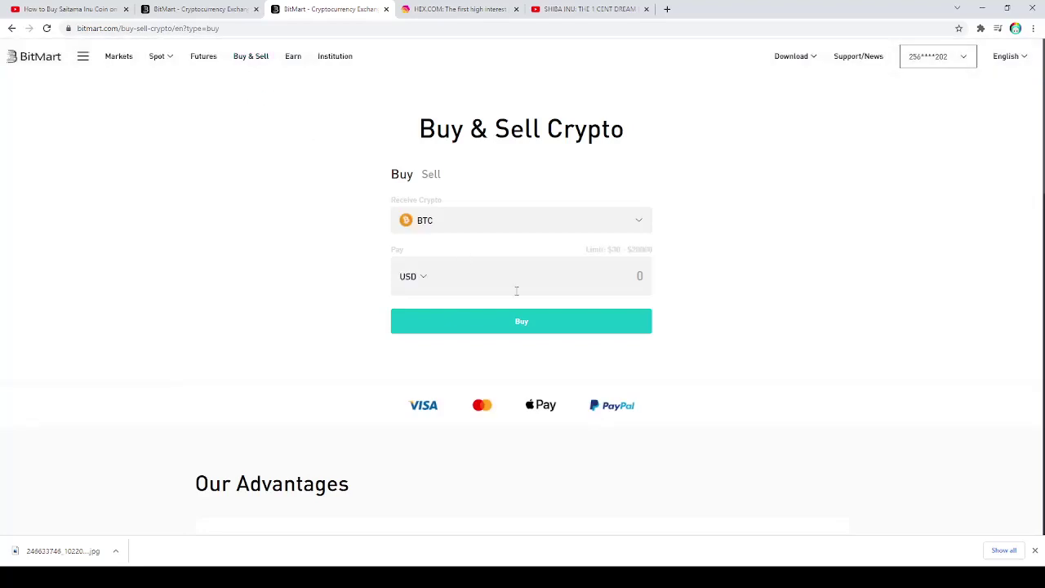
text(300)
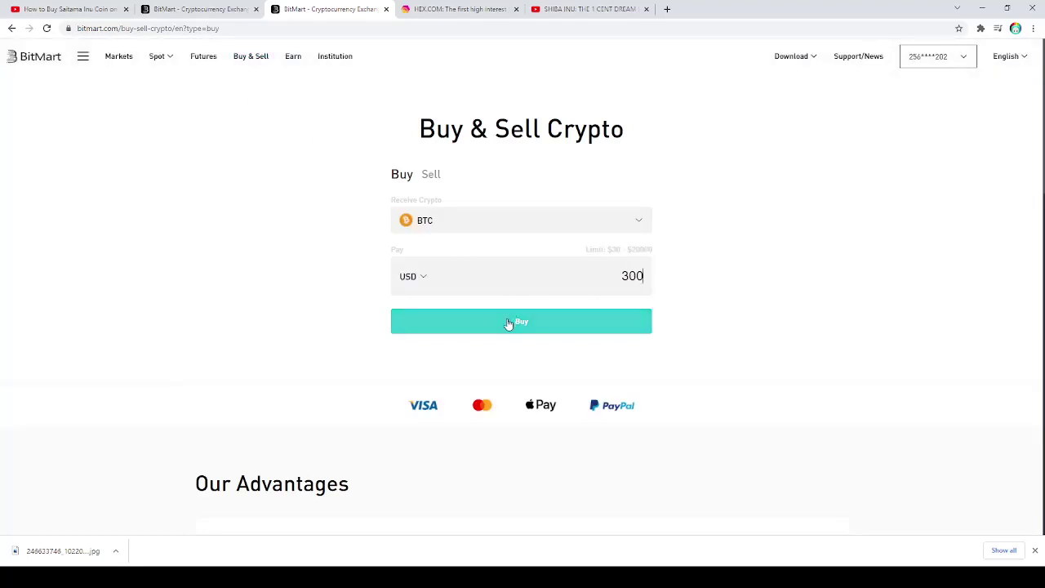
click(509, 323)
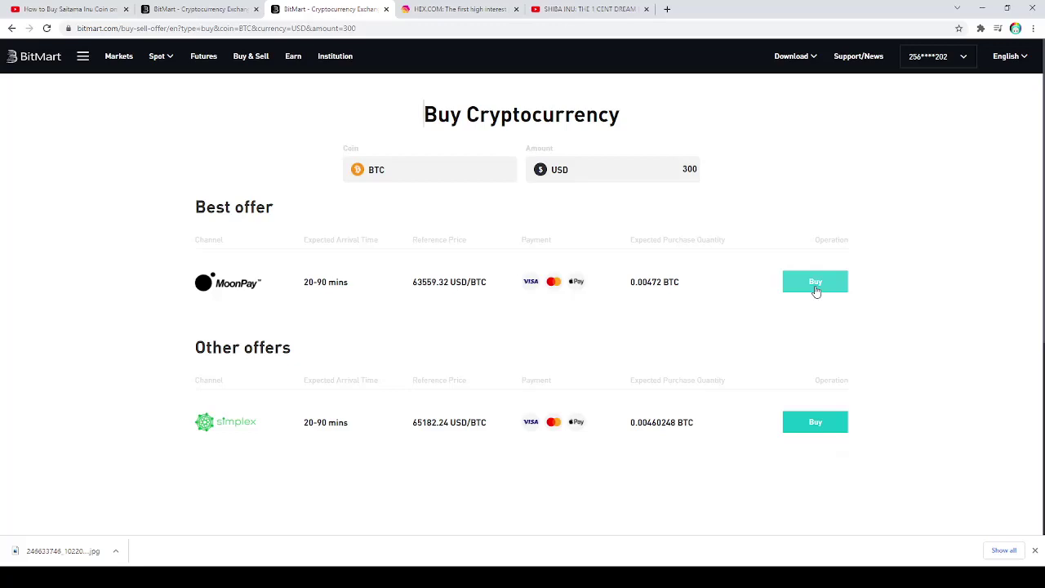
Continue with the MoonPay offer for BTC to its payment page and examine the processing and network fees.
click(816, 288)
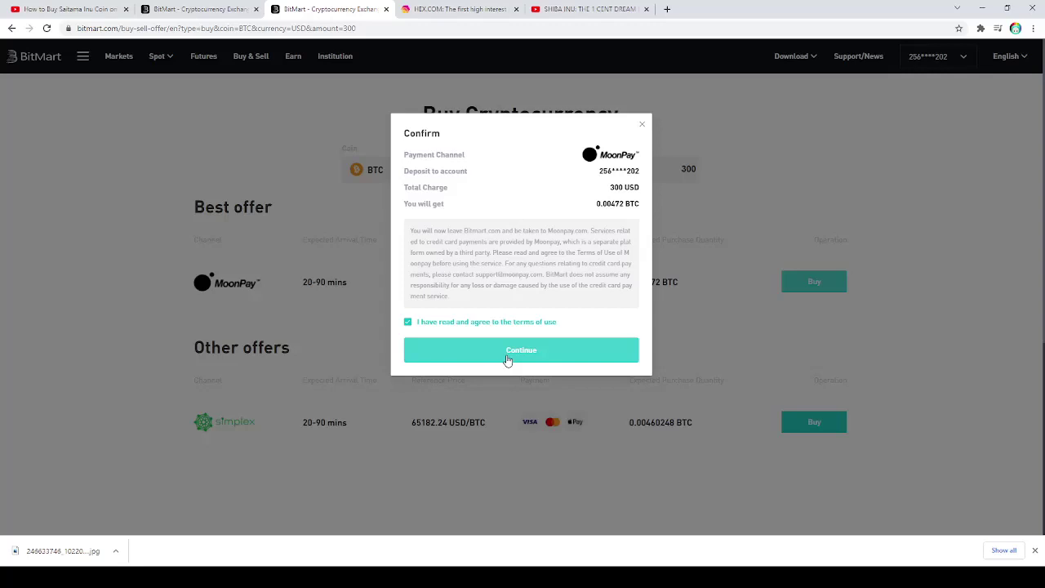
click(507, 358)
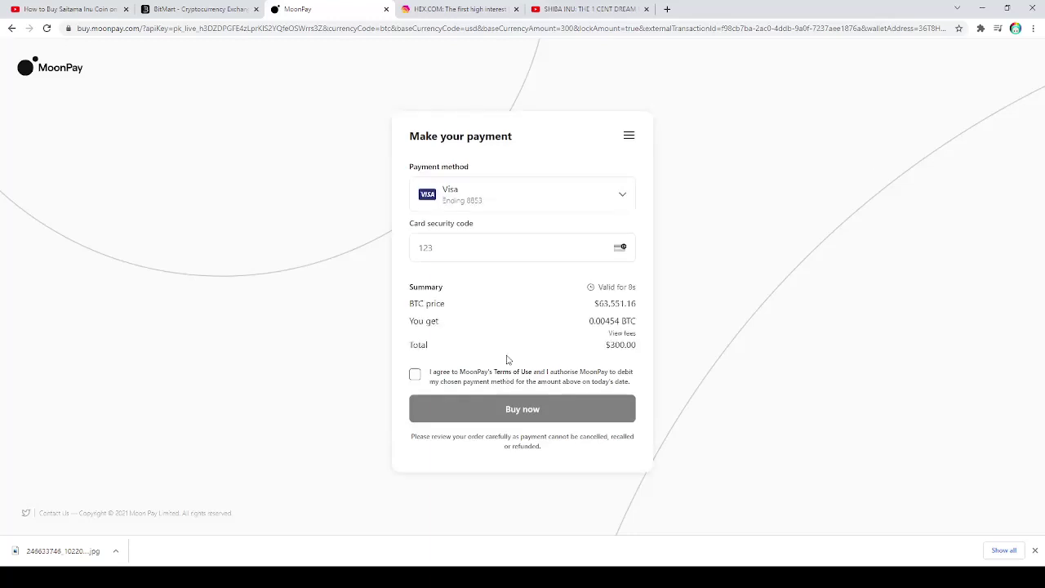
click(620, 335)
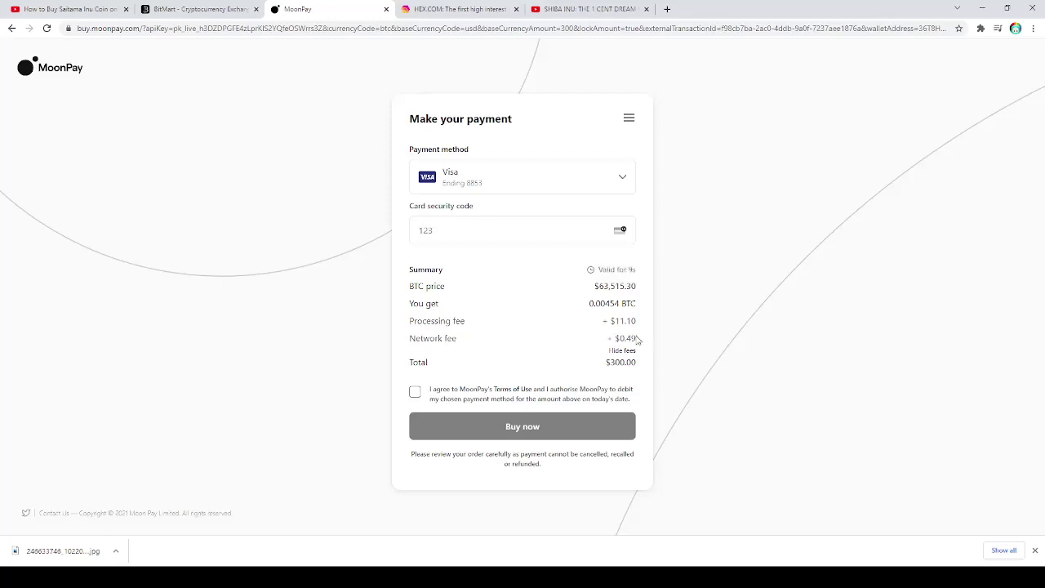
drag(636, 340, 597, 323)
click(597, 323)
click(11, 28)
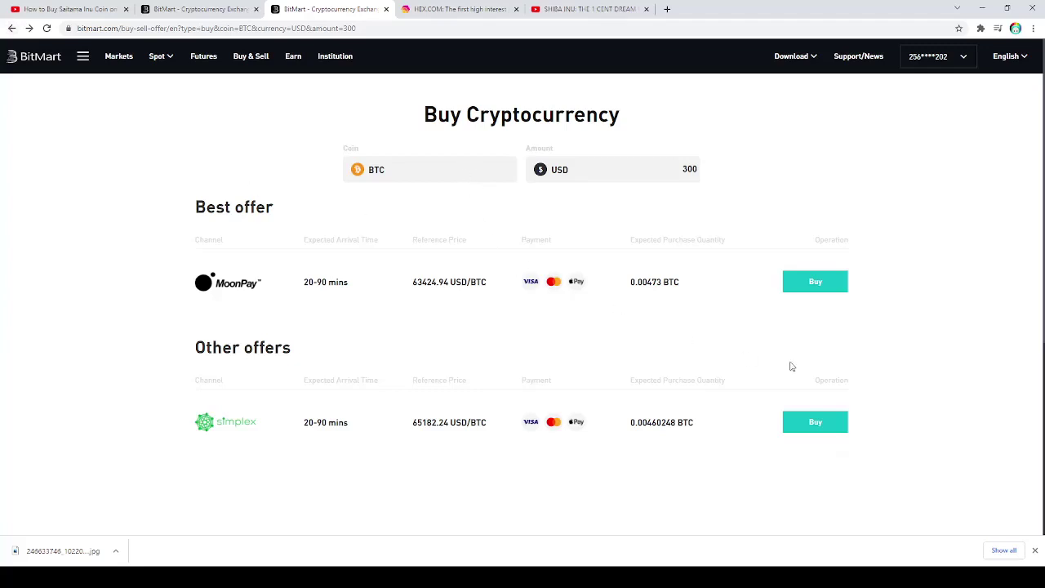
click(836, 289)
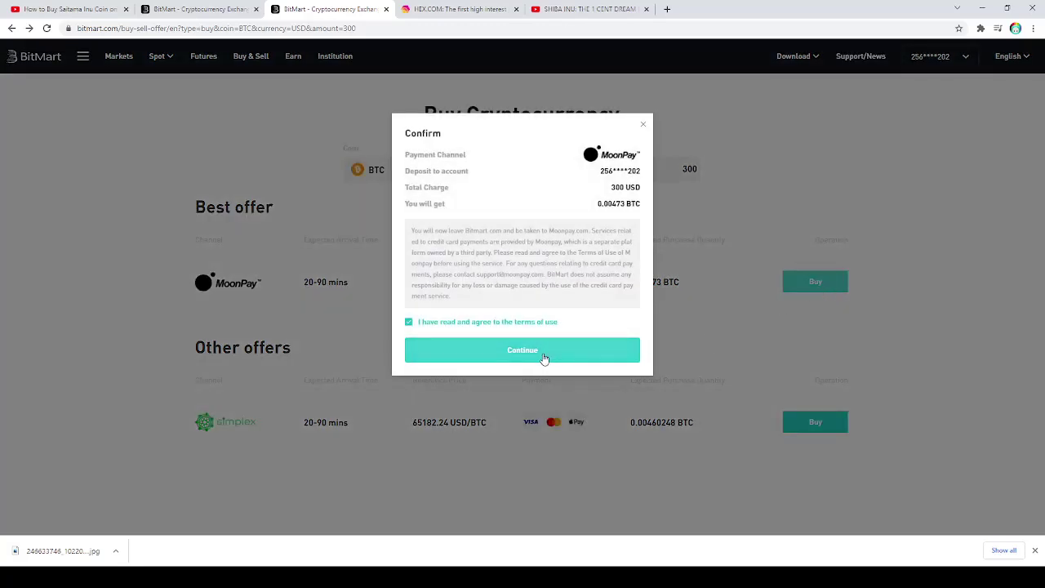
click(545, 351)
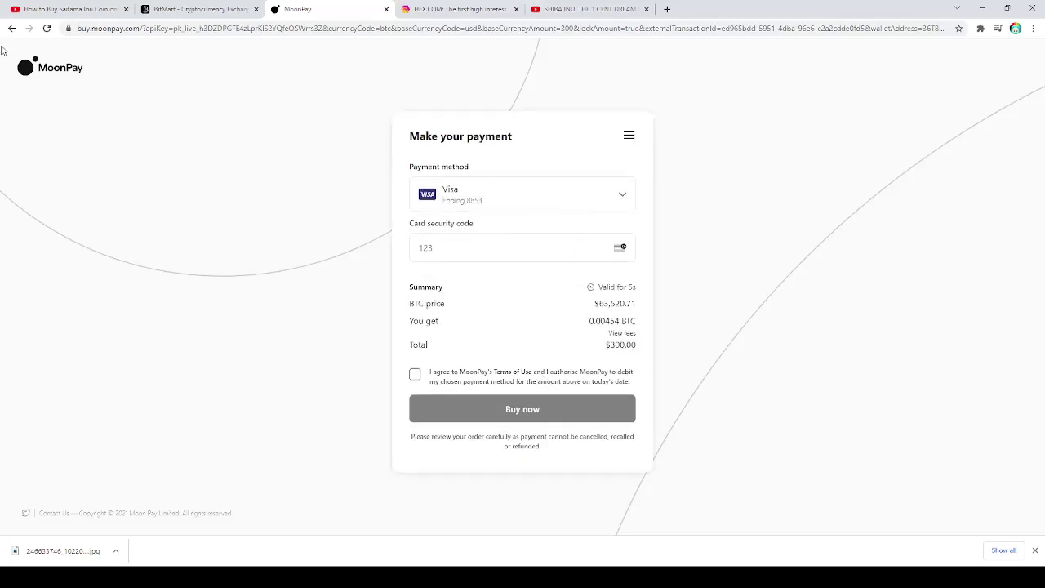
click(628, 138)
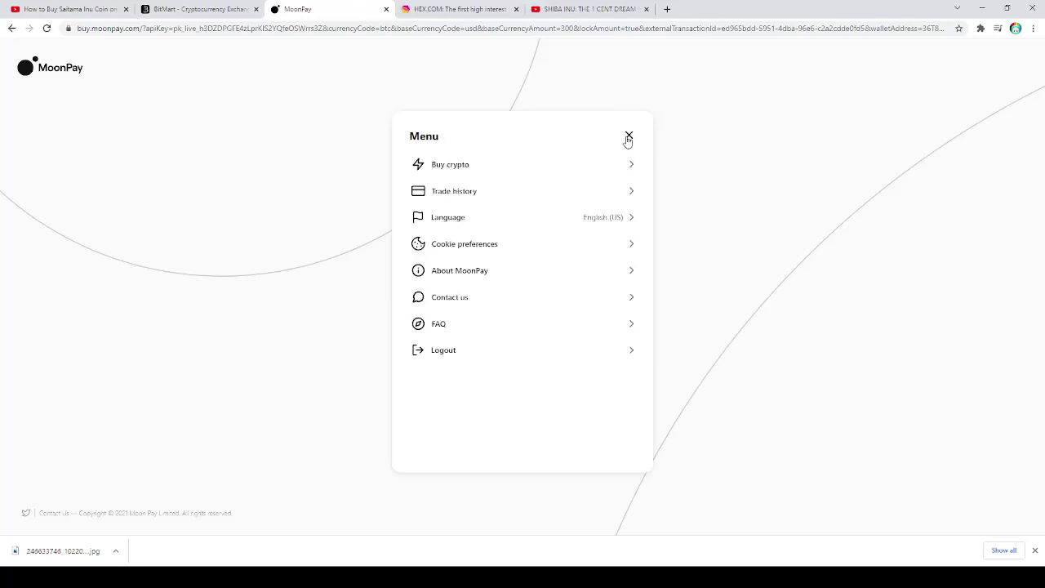
click(628, 139)
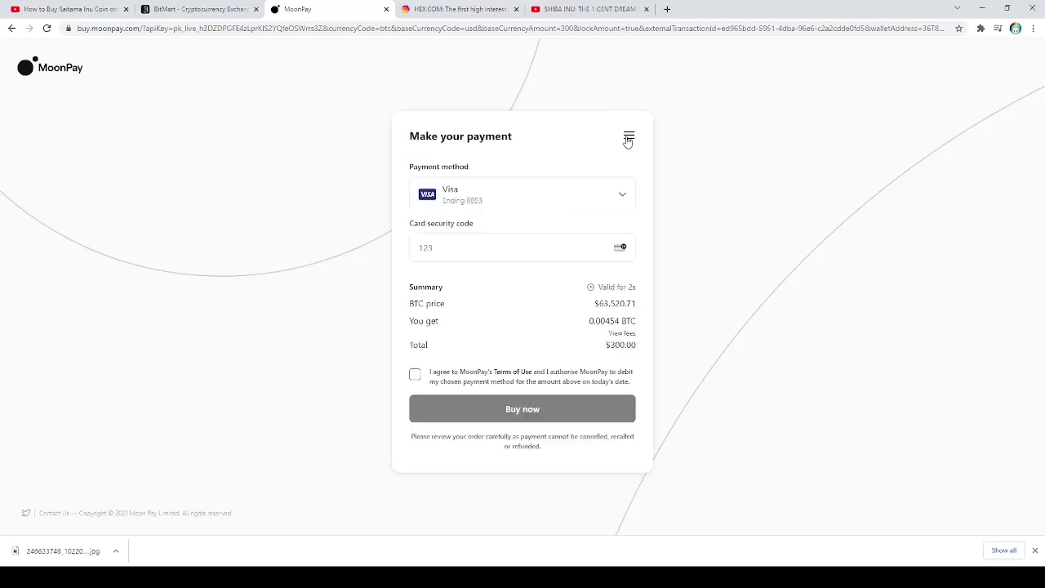
Go back to the Buy & Sell page, choose USDT as the crypto and request offers for 100 USD.
click(12, 28)
click(11, 29)
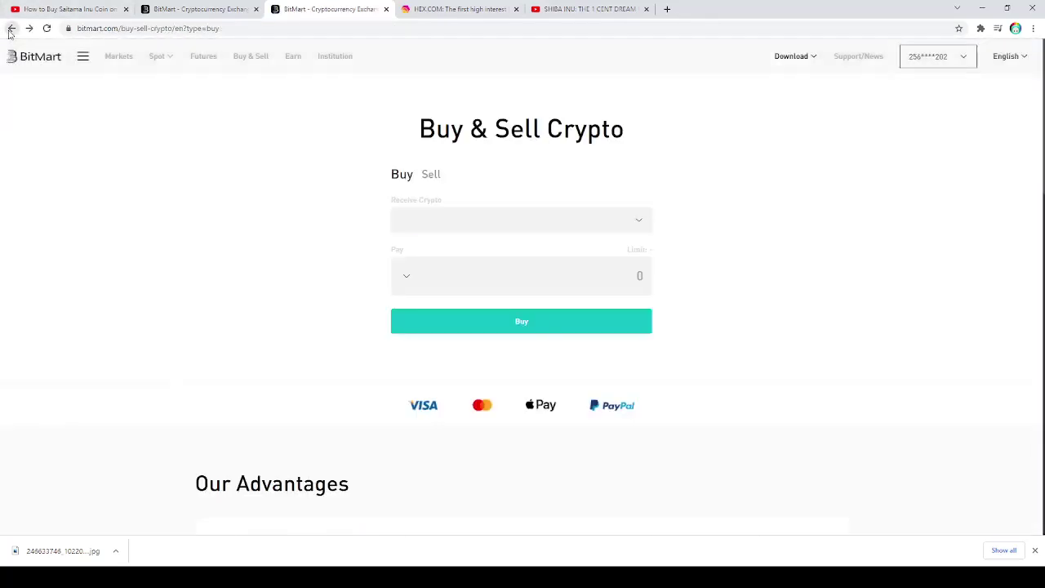
click(638, 228)
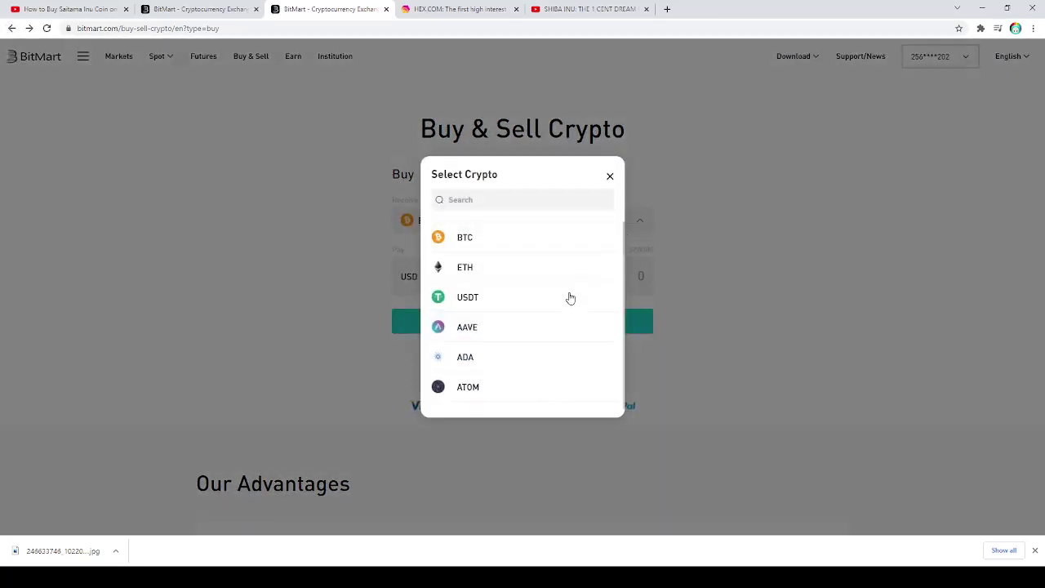
click(483, 302)
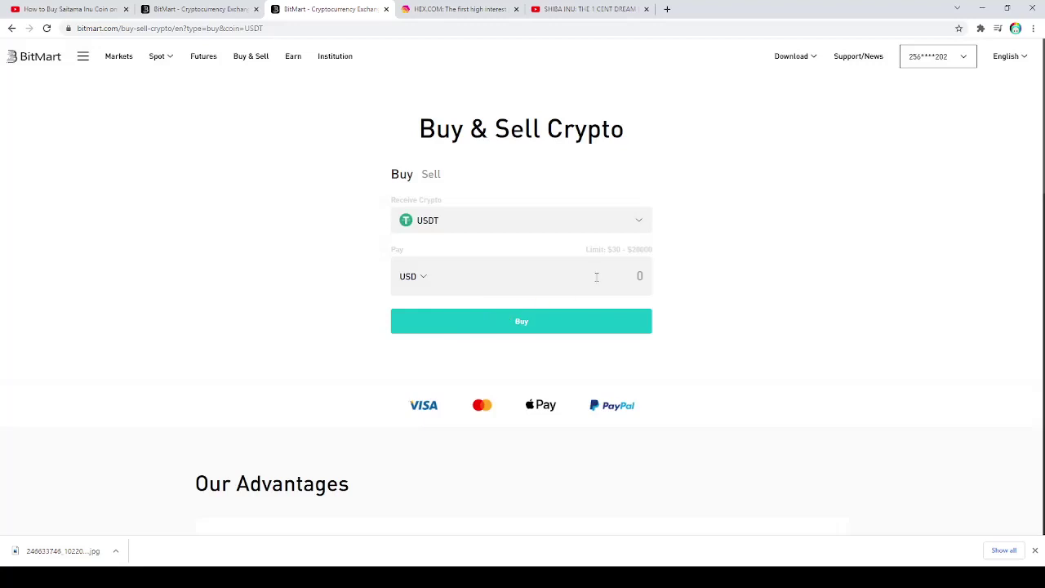
text(100)
click(569, 321)
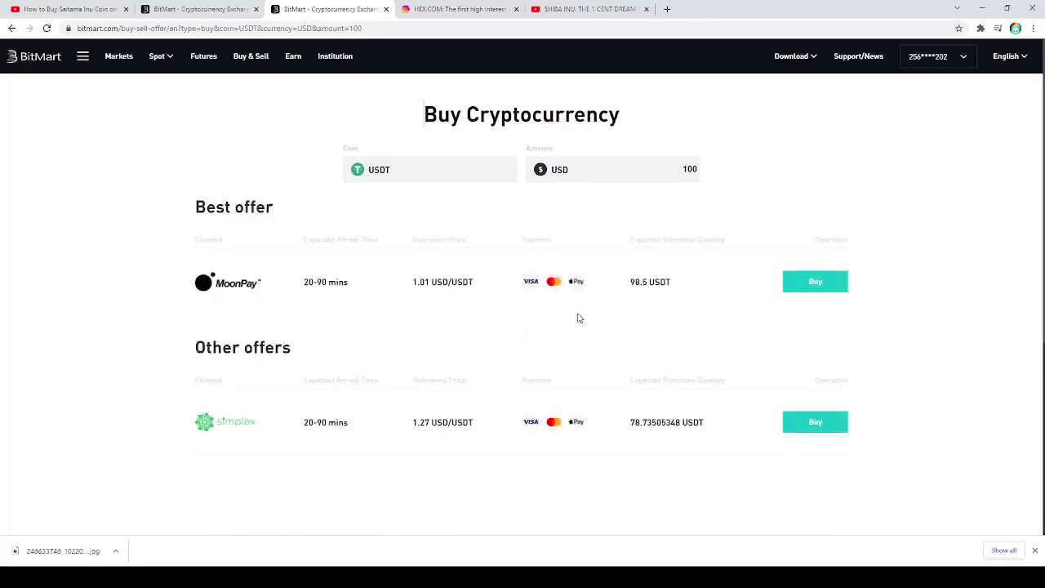
Proceed to MoonPay's payment page for the 100 USD purchase of USDT and expand the fee breakdown.
click(813, 285)
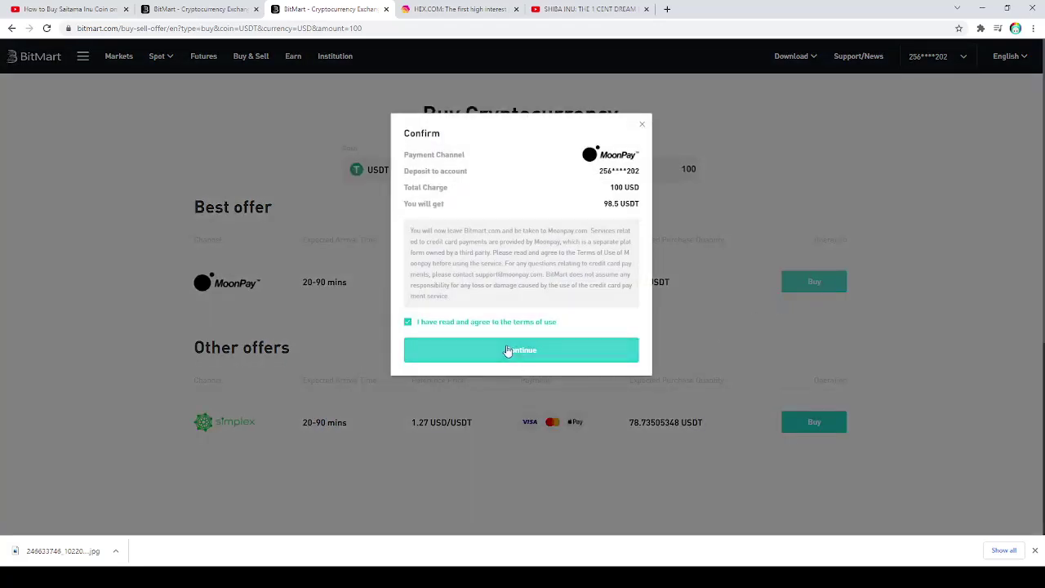
click(507, 350)
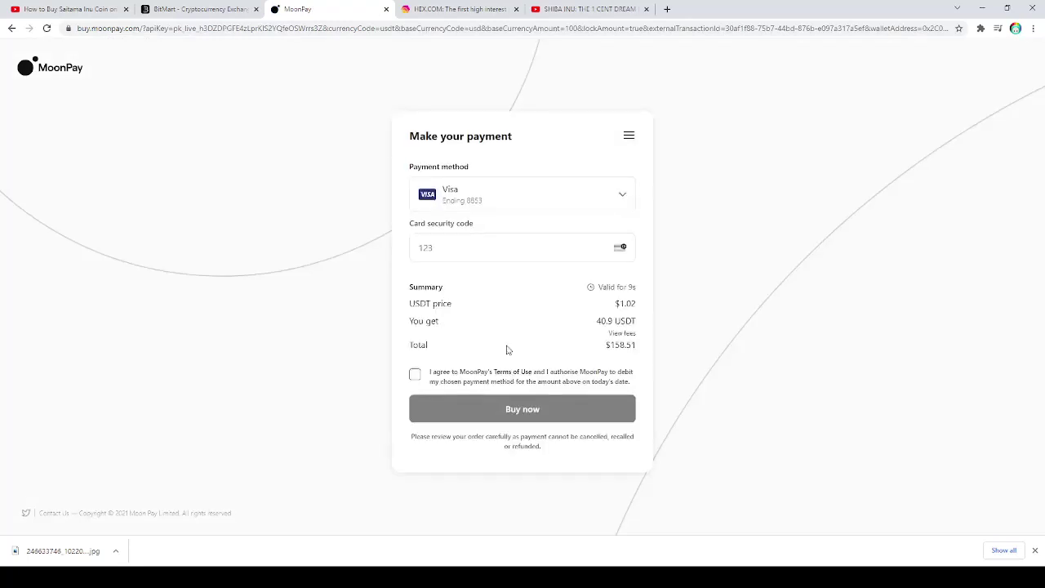
click(620, 333)
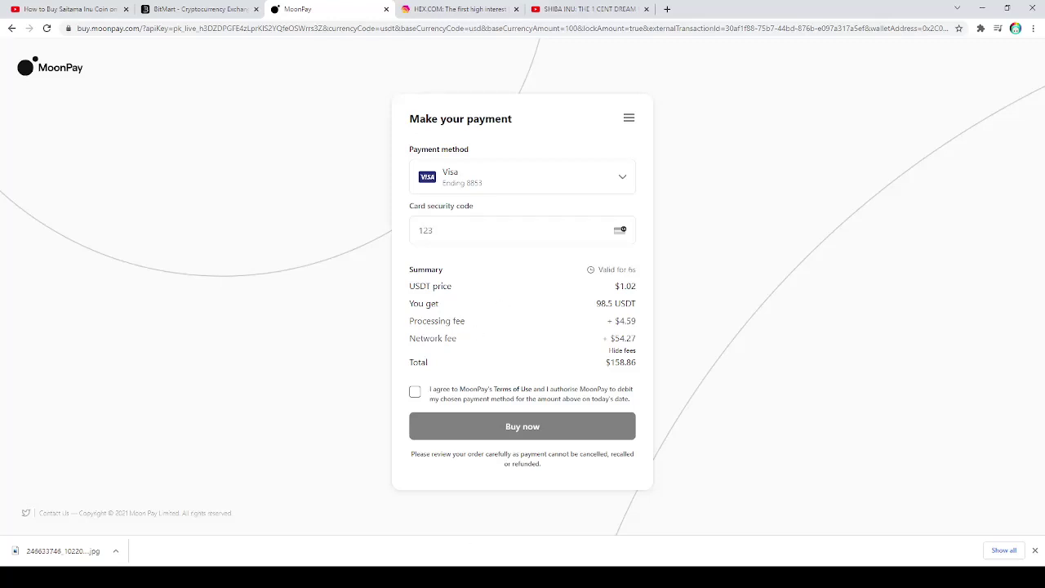
Return to the Buy & Sell page and request USDT purchase offers for 300 USD.
click(9, 29)
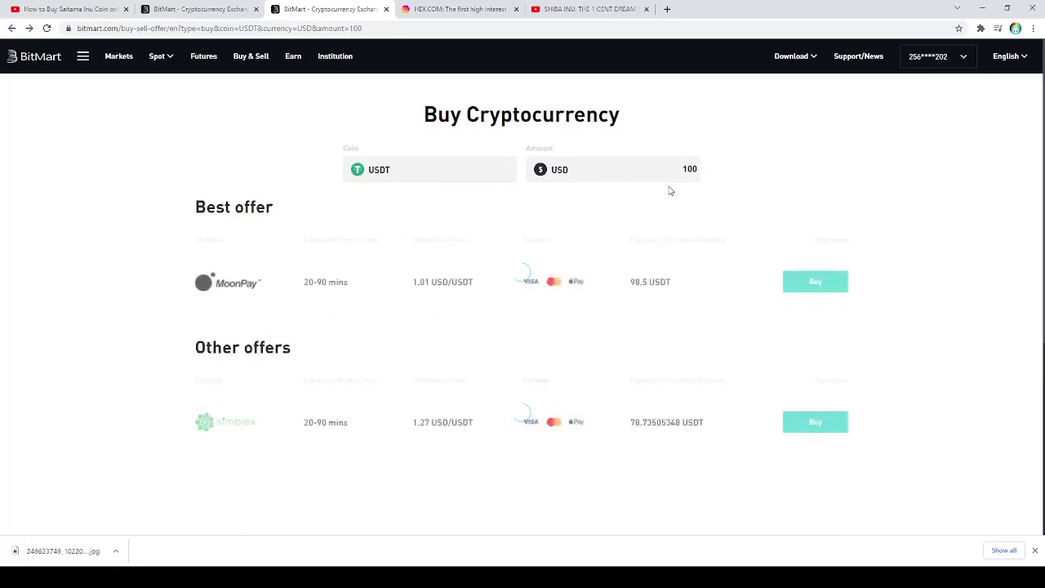
double_click(686, 175)
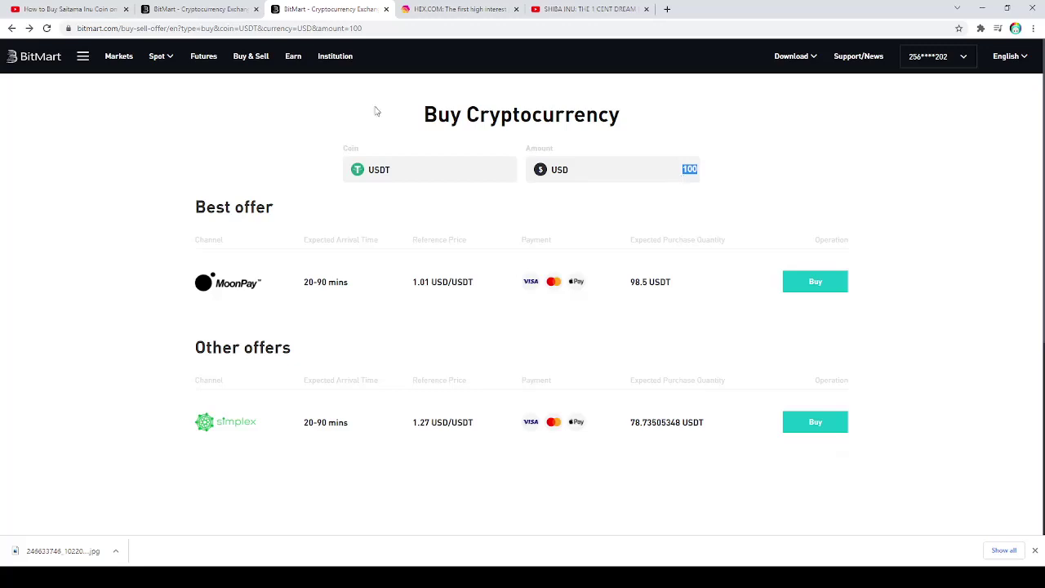
click(12, 30)
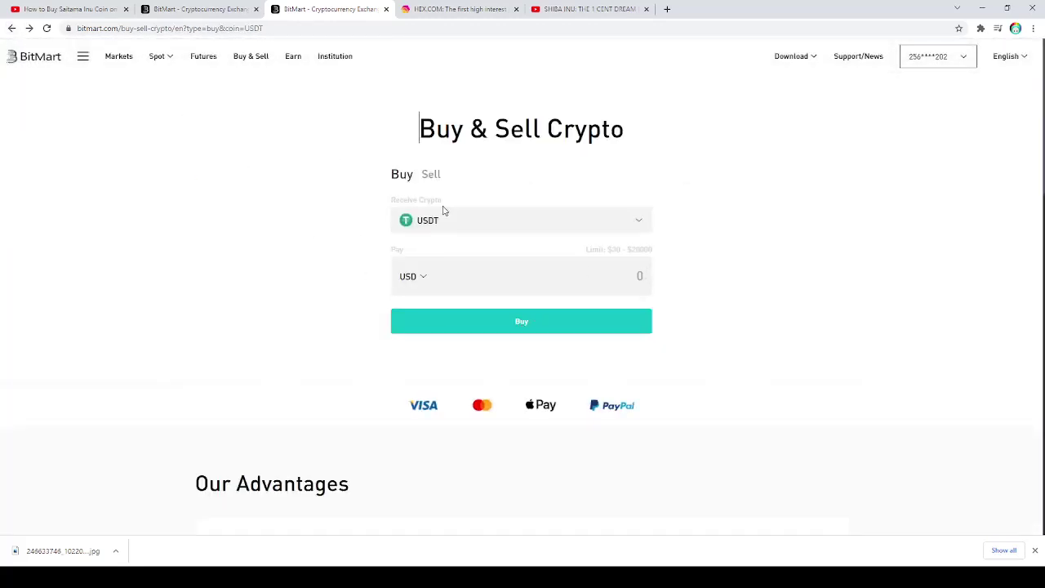
click(523, 220)
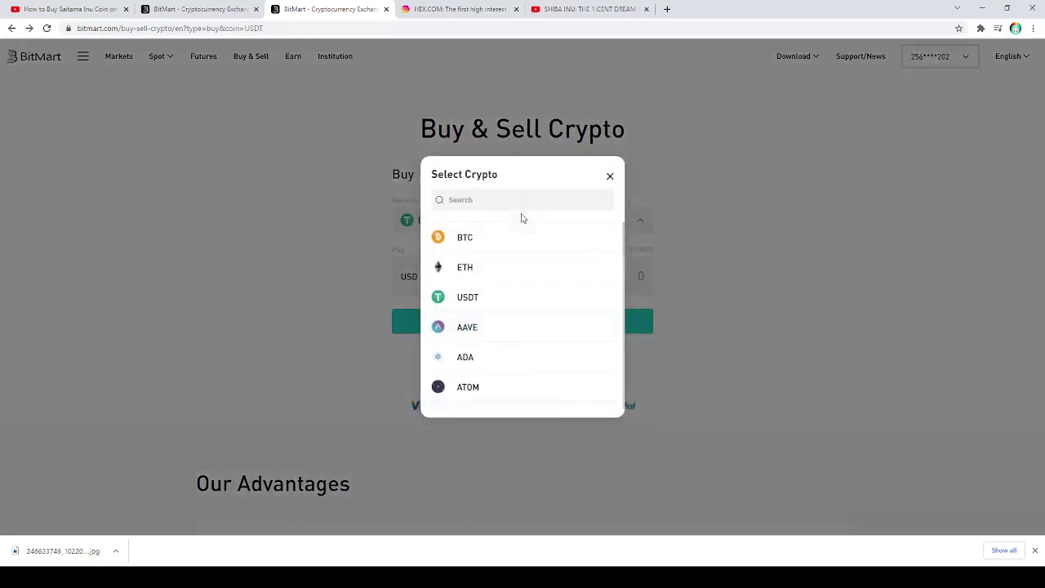
click(609, 175)
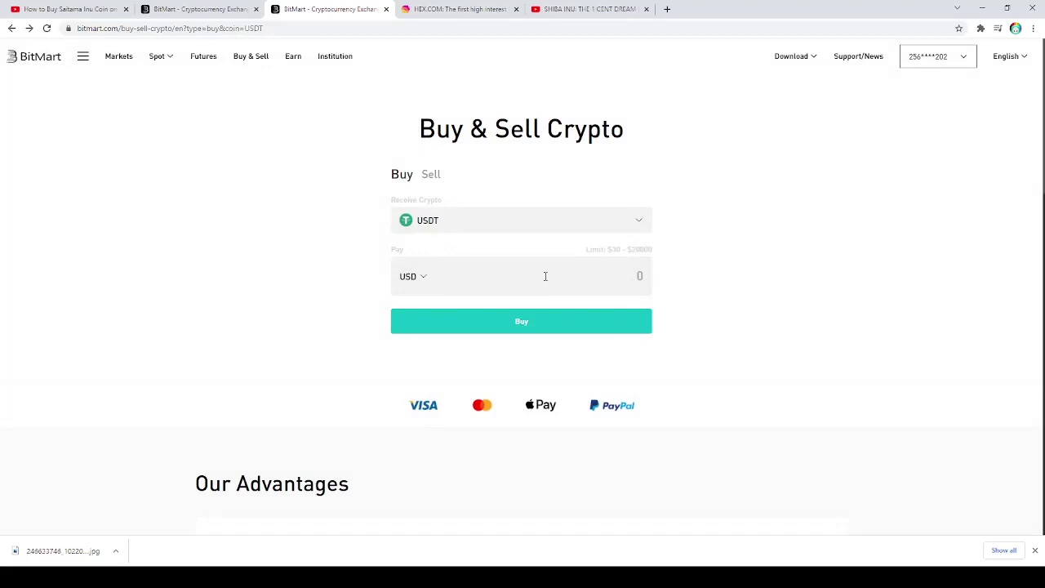
click(545, 276)
text(300)
click(525, 320)
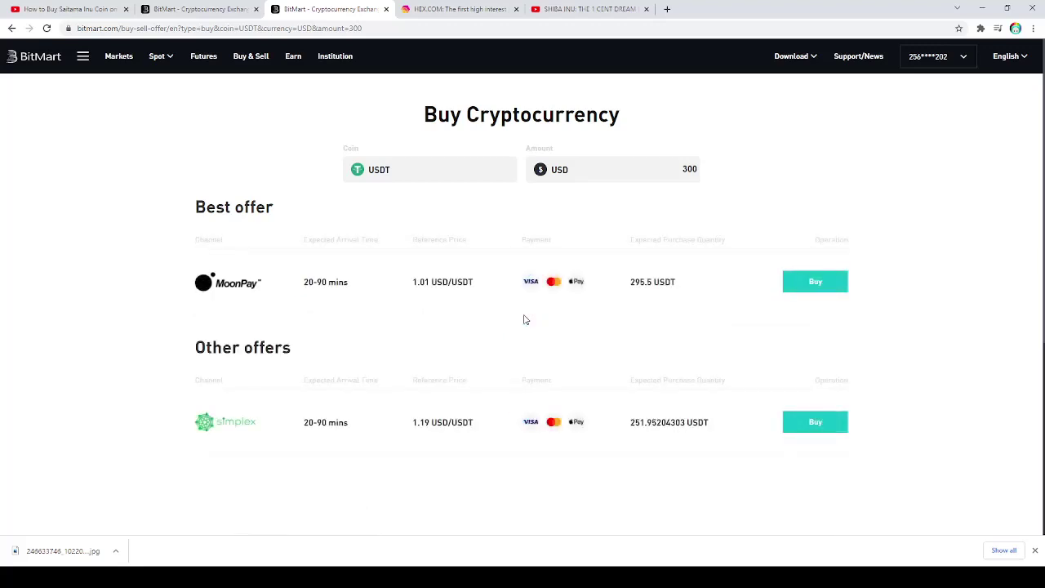
Accept the MoonPay offer for 300 USD of USDT and display the fees on its payment page.
click(819, 281)
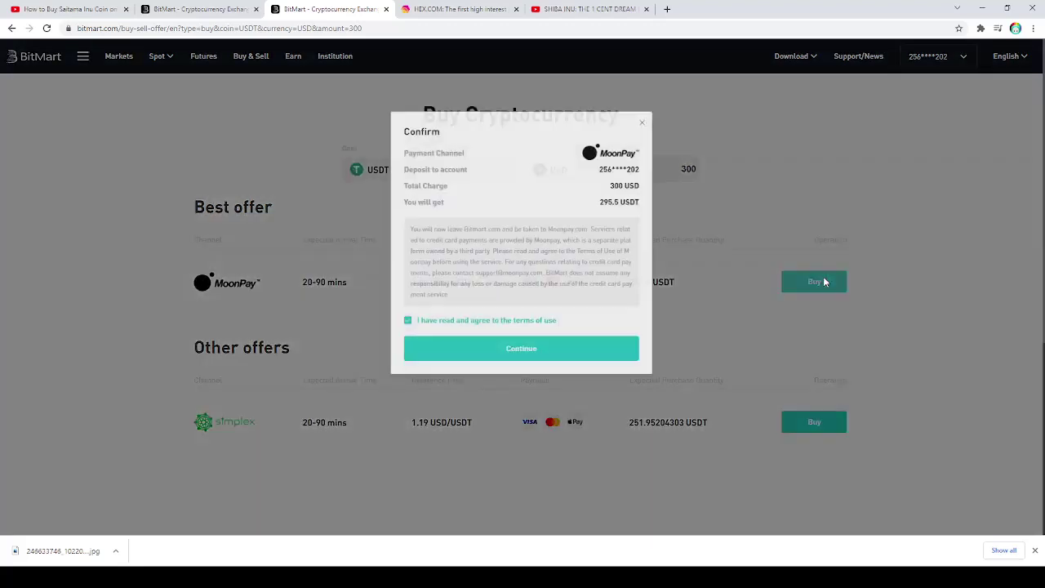
click(499, 348)
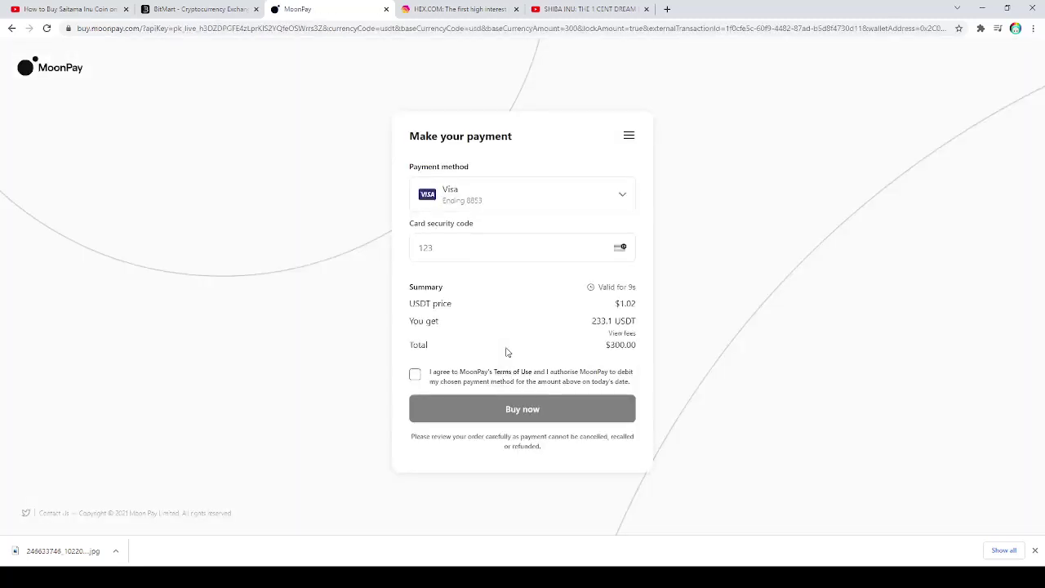
click(625, 333)
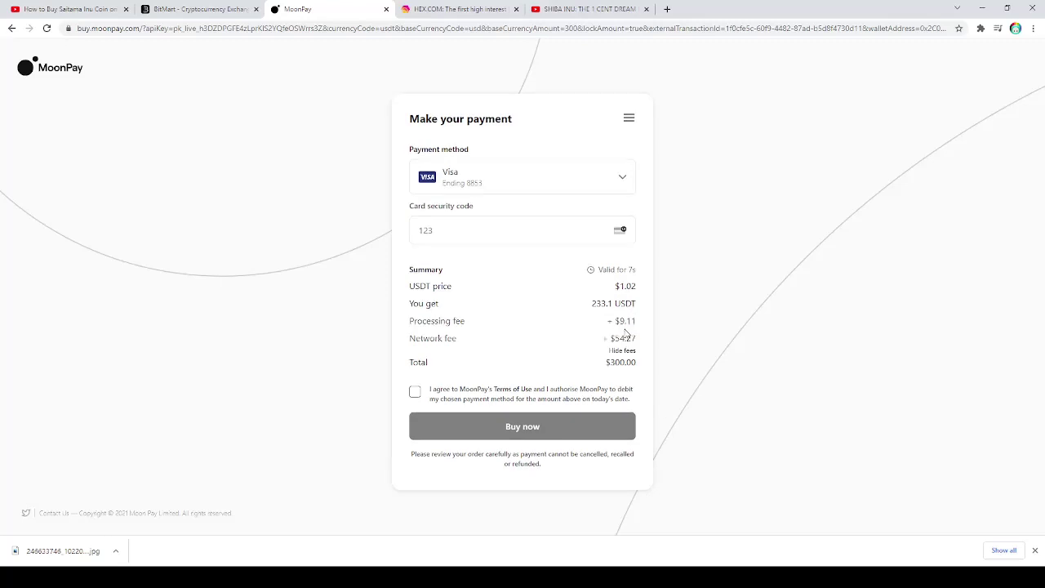